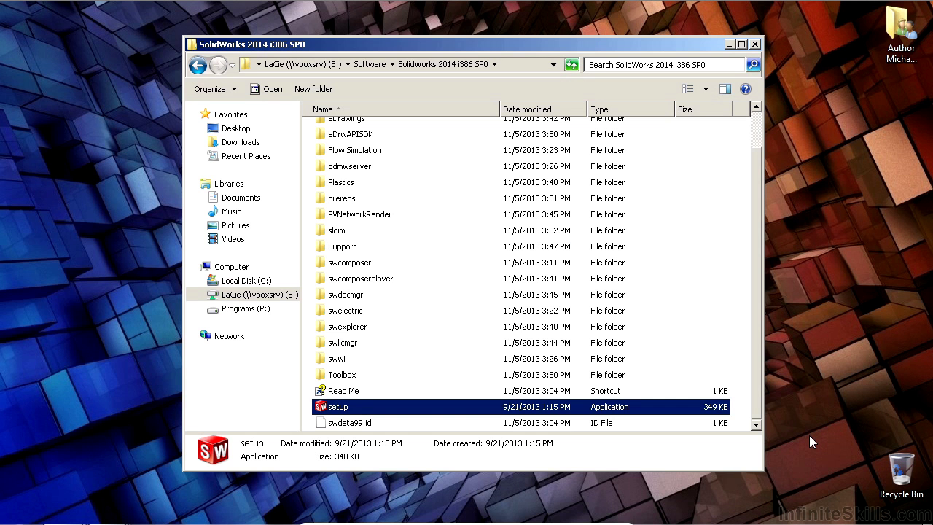
Step: Launch the SolidWorks setup from Explorer, getting past the security and 32-bit warnings
{"action": "right_click", "coordinate": [377, 409]}
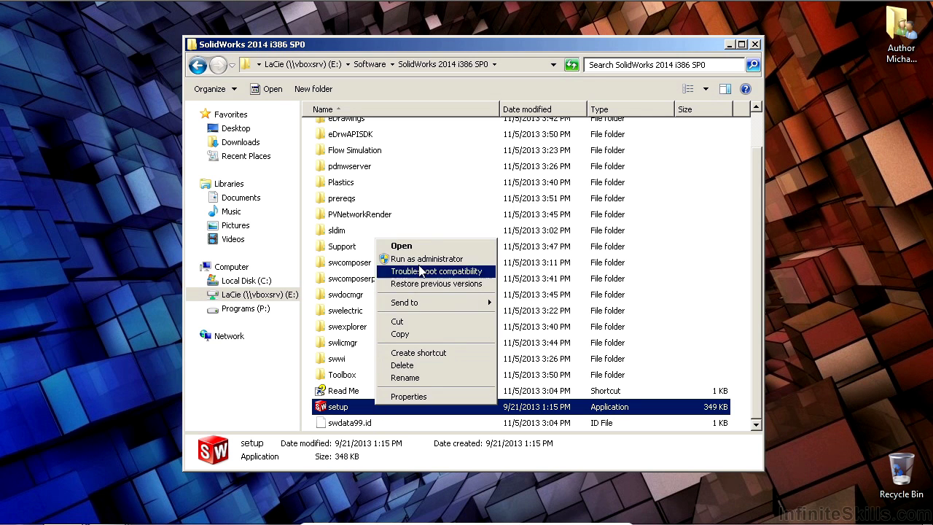
{"action": "left_click", "coordinate": [426, 252]}
{"action": "left_click", "coordinate": [508, 285]}
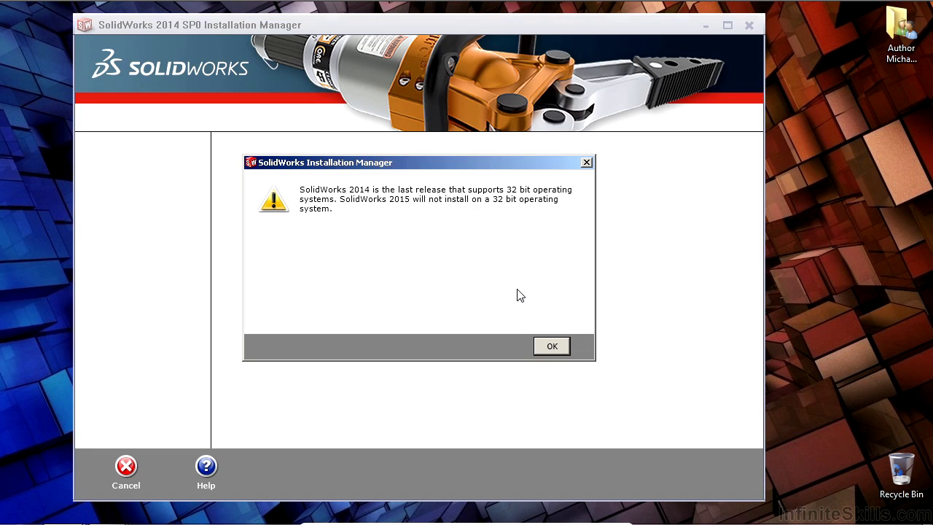
{"action": "left_click", "coordinate": [551, 345]}
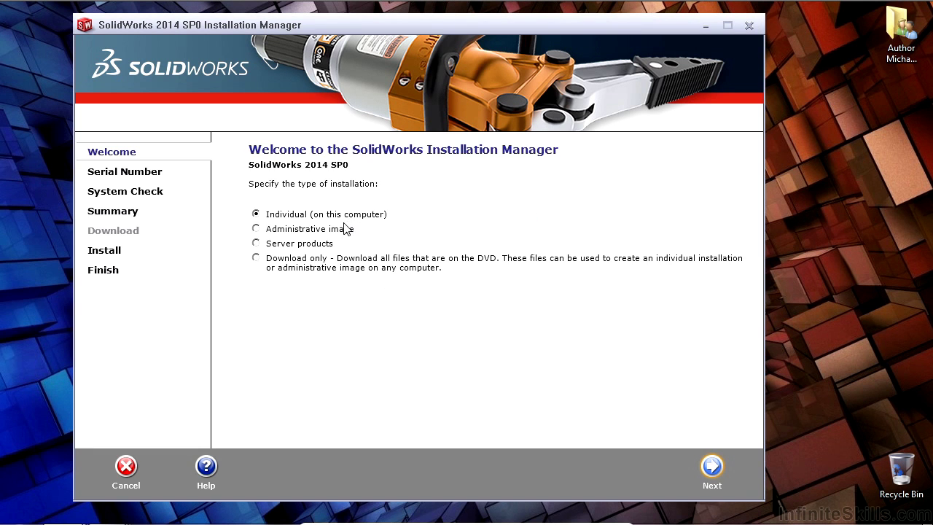
Step: Choose a Server products install with SolidWorks Electrical and open the Electrical Options settings
{"action": "left_click", "coordinate": [255, 244]}
{"action": "left_click", "coordinate": [712, 466]}
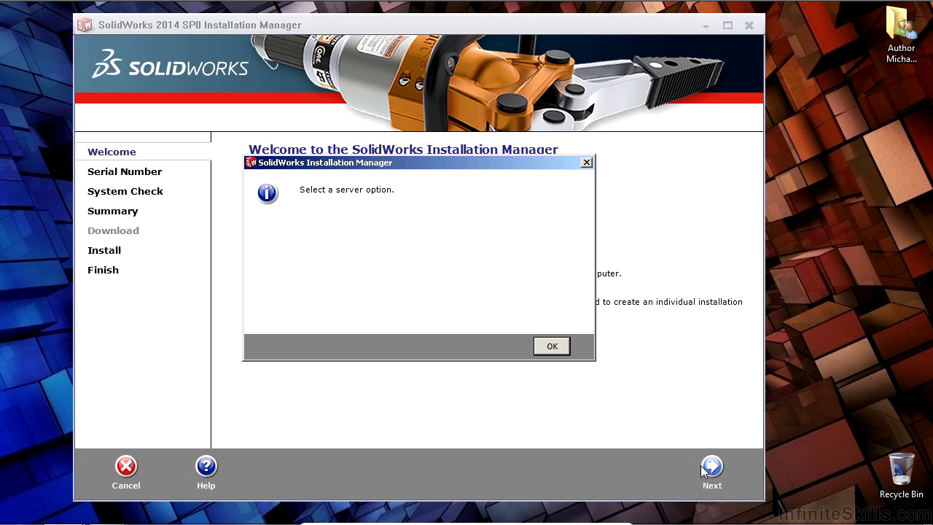
{"action": "left_click", "coordinate": [551, 347]}
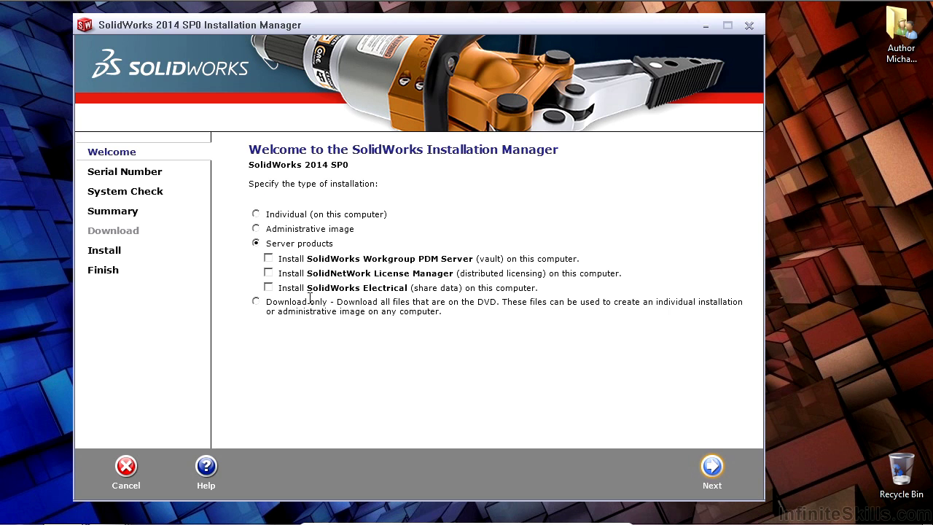
{"action": "left_click", "coordinate": [268, 288]}
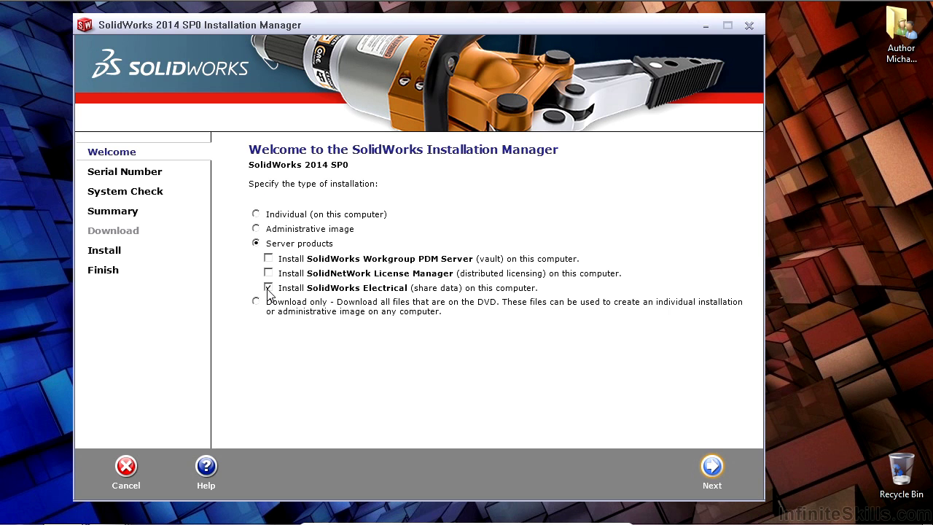
{"action": "left_click", "coordinate": [713, 467]}
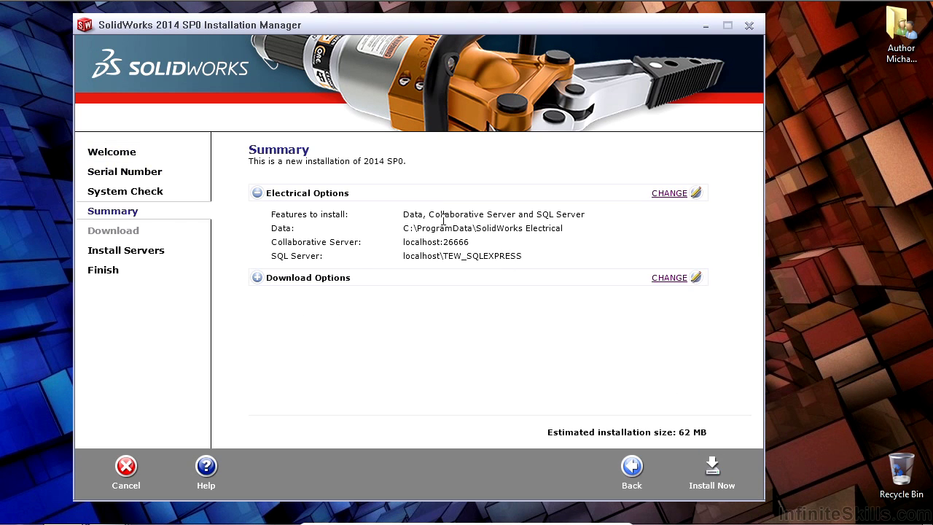
{"action": "left_click", "coordinate": [257, 277]}
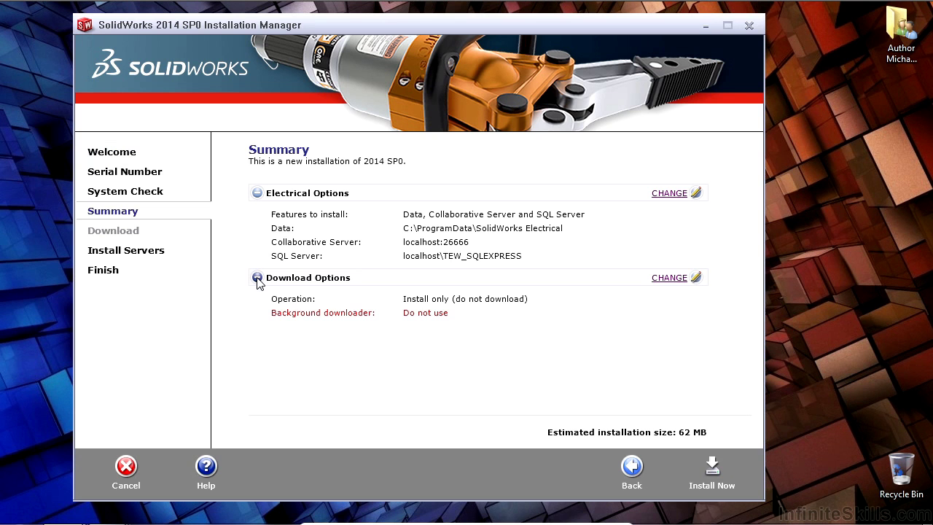
{"action": "left_click", "coordinate": [676, 195]}
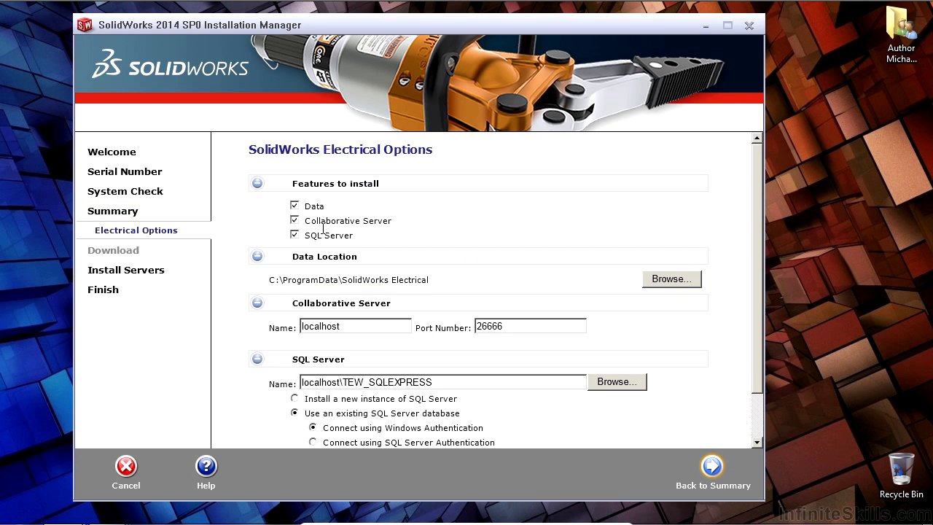
{"action": "scroll", "coordinate": [365, 296], "scroll_direction": "down", "scroll_amount": 2}
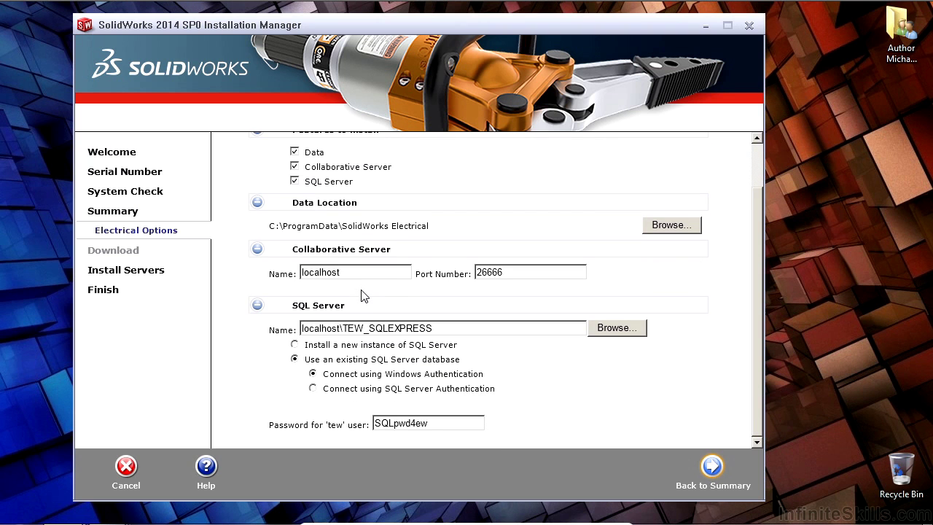
{"action": "double_click", "coordinate": [319, 272]}
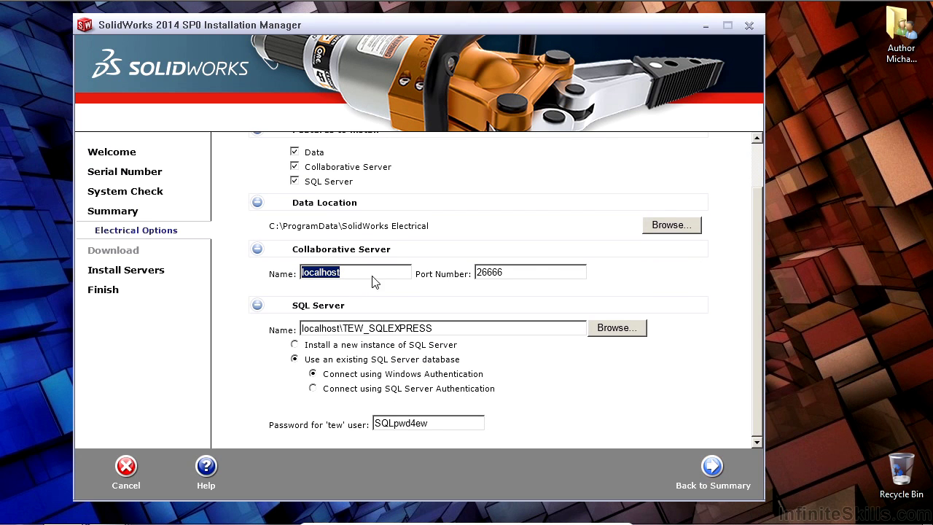
{"action": "double_click", "coordinate": [532, 280]}
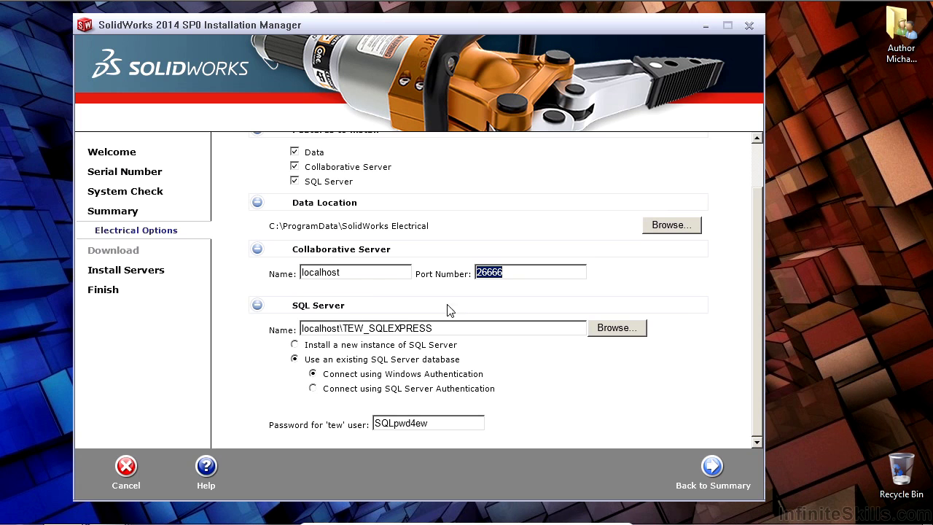
{"action": "left_click", "coordinate": [454, 332]}
{"action": "left_click_drag", "start_coordinate": [454, 333], "coordinate": [341, 333]}
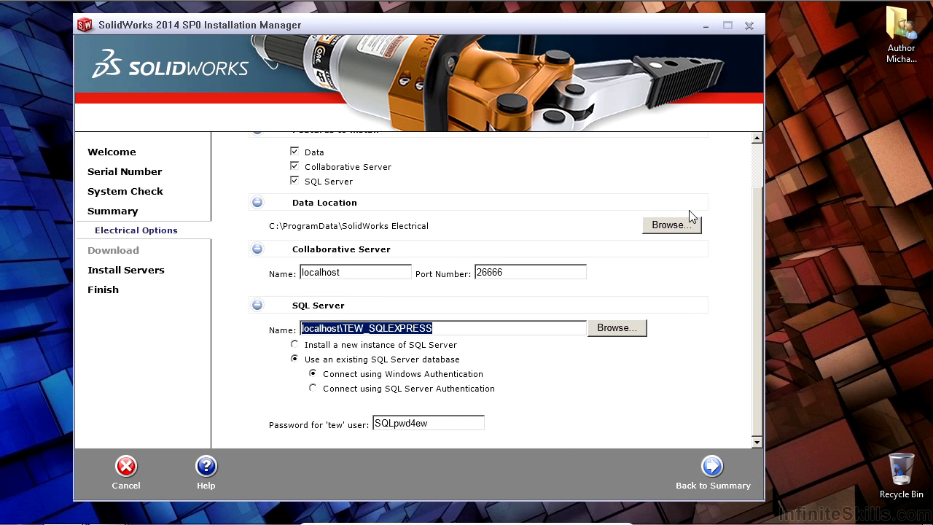
Step: Create a new folder named 'Electrical Data' on the Programs (P:) drive
{"action": "left_click", "coordinate": [674, 227]}
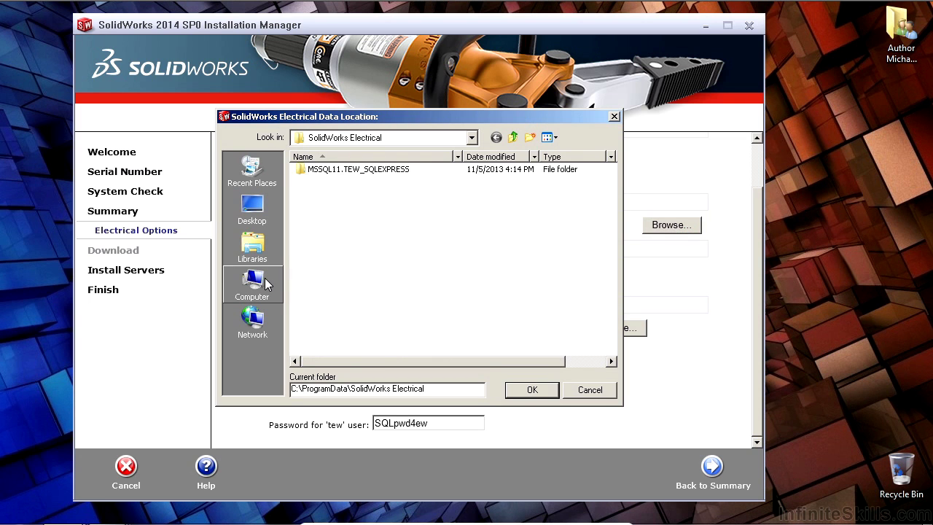
{"action": "left_click", "coordinate": [269, 276]}
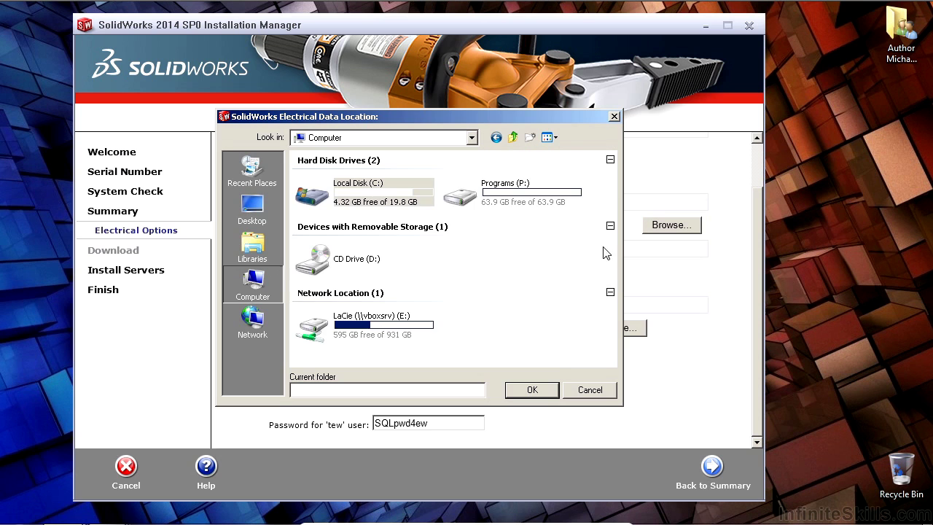
{"action": "double_click", "coordinate": [538, 203]}
{"action": "left_click", "coordinate": [527, 139]}
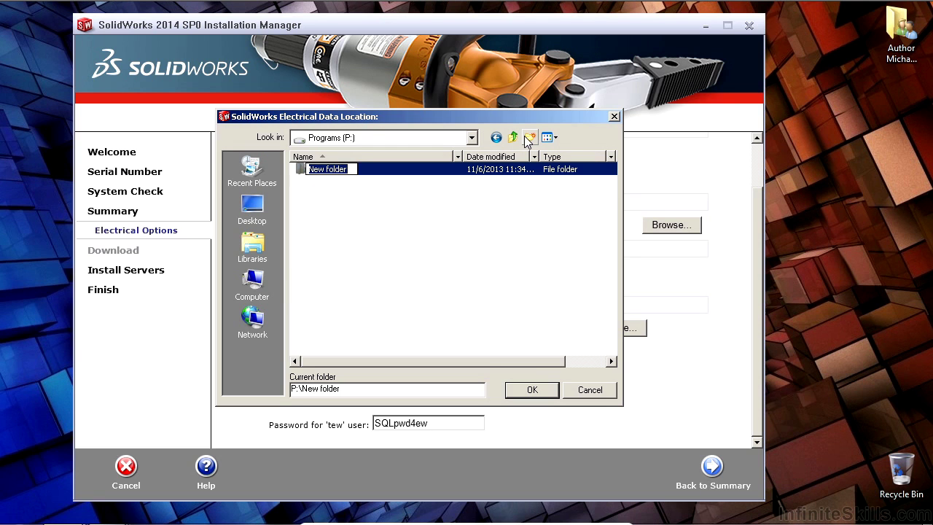
{"action": "type", "text": "Electrica"}
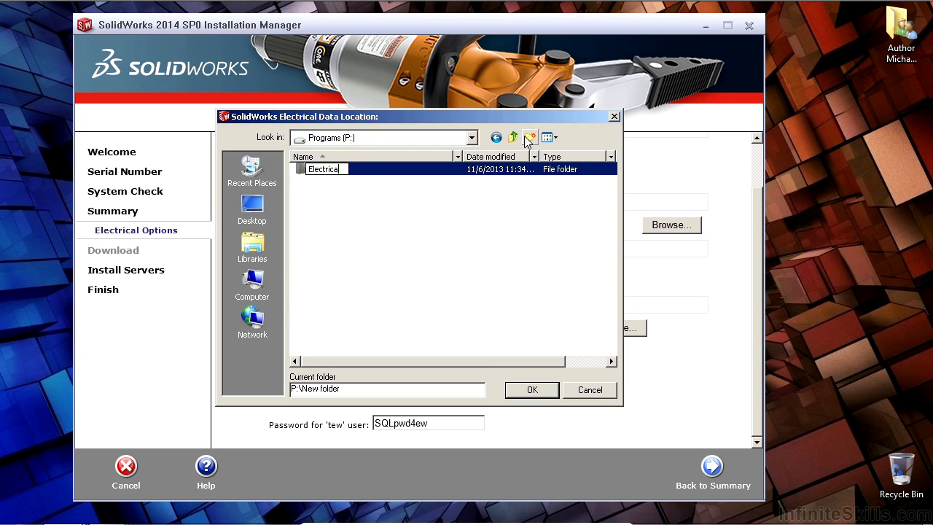
{"action": "type", "text": "l Data"}
{"action": "left_click", "coordinate": [383, 208]}
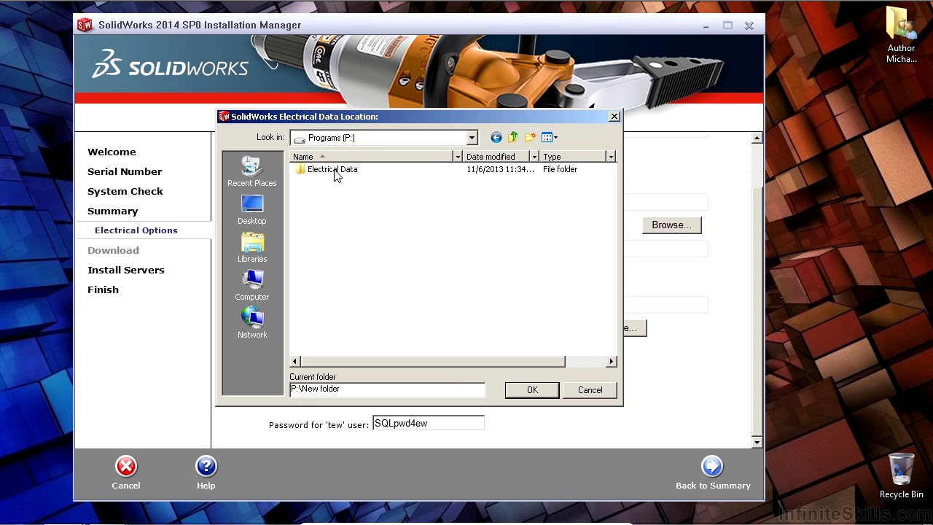
Step: Check the Electrical Data folder's security settings and accept P:\Electrical Data as the data location
{"action": "right_click", "coordinate": [335, 173]}
{"action": "left_click", "coordinate": [361, 366]}
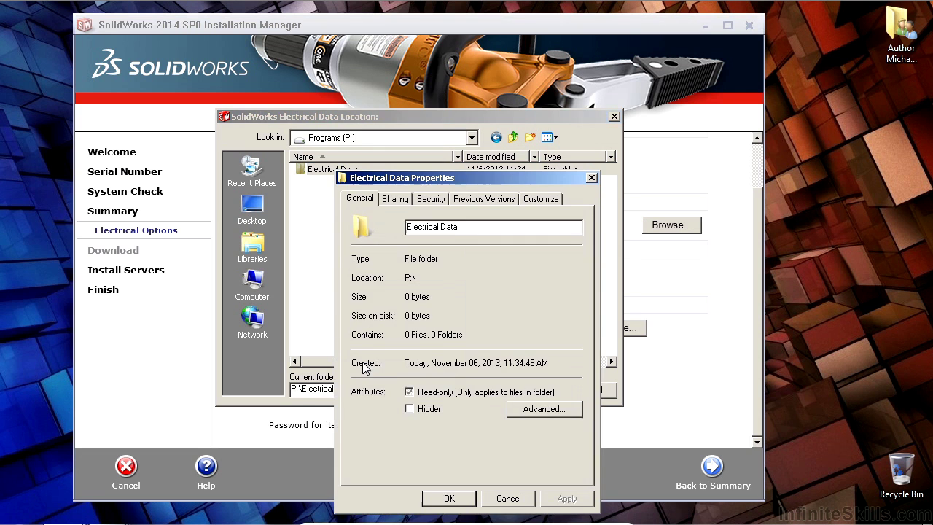
{"action": "left_click", "coordinate": [431, 199]}
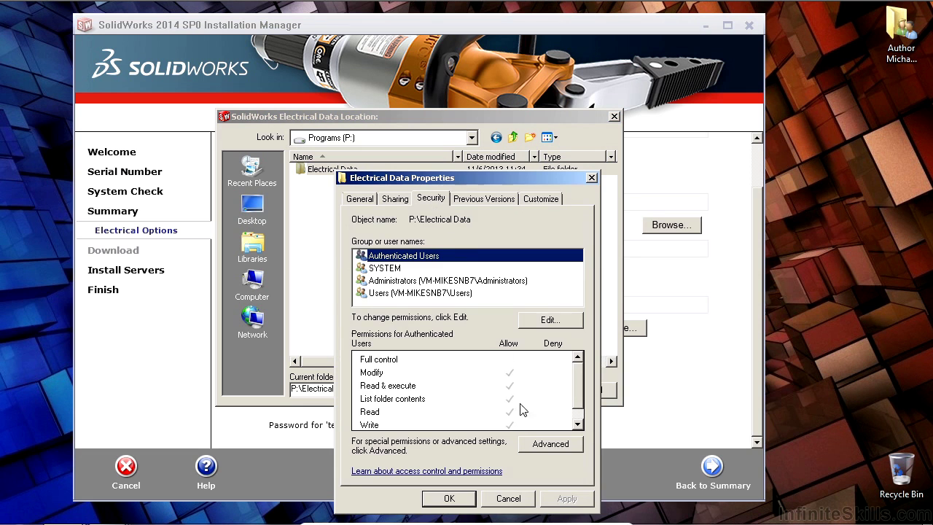
{"action": "left_click", "coordinate": [549, 446]}
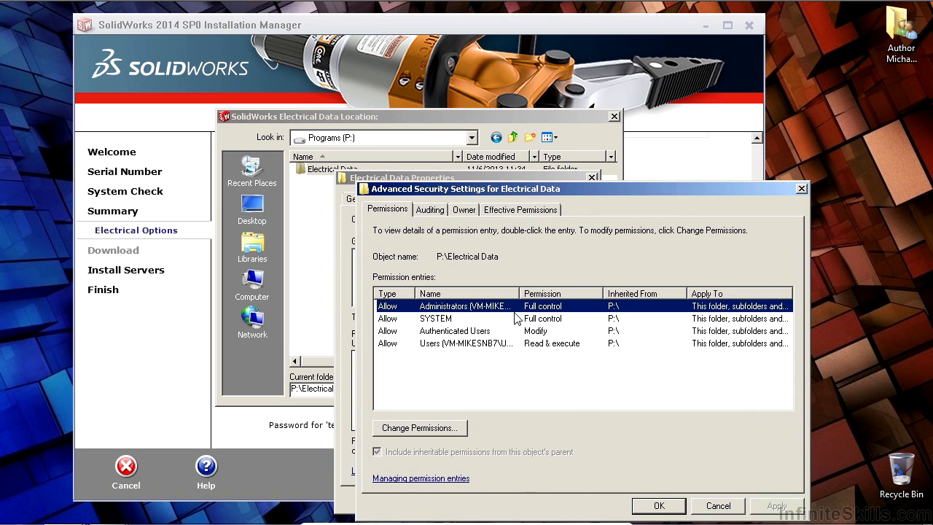
{"action": "left_click", "coordinate": [643, 502]}
{"action": "left_click", "coordinate": [455, 498]}
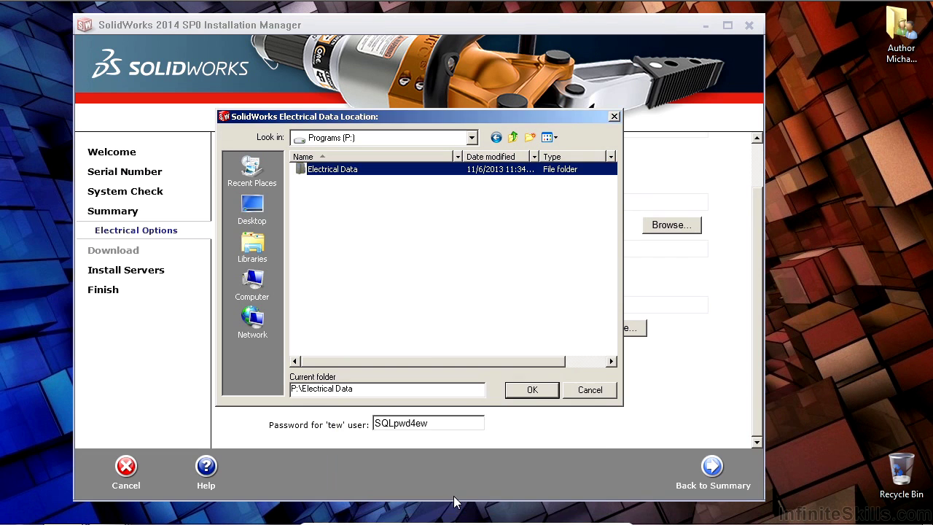
{"action": "left_click", "coordinate": [534, 392]}
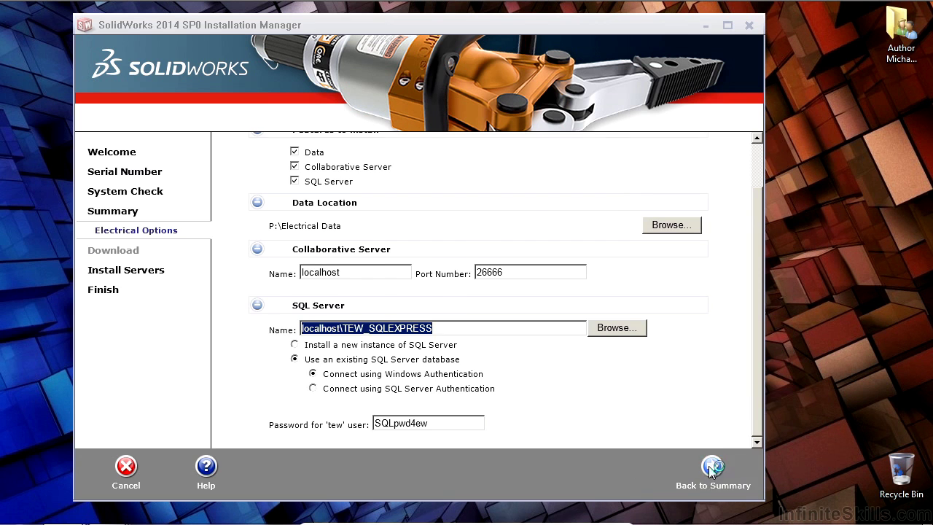
Step: Return to the summary and install the Electrical server products with data at P:\Electrical Data
{"action": "left_click", "coordinate": [713, 467]}
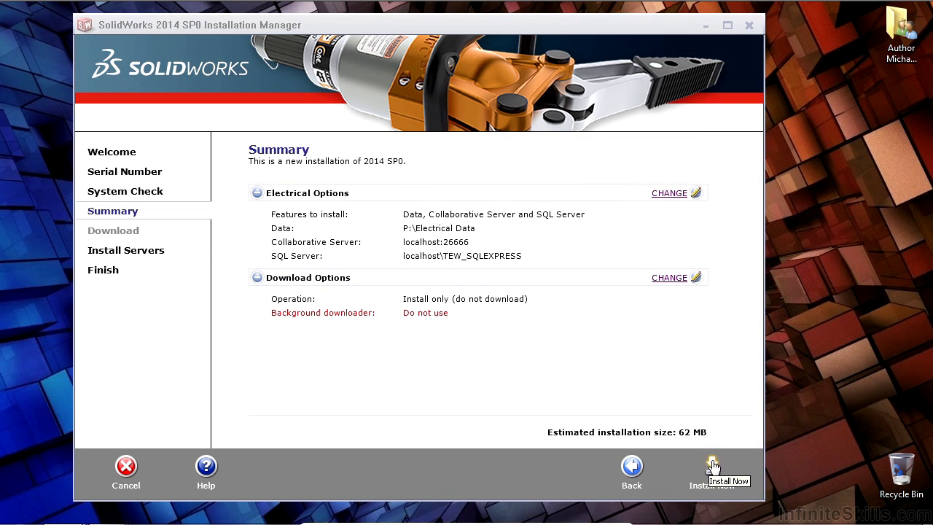
{"action": "left_click", "coordinate": [713, 467]}
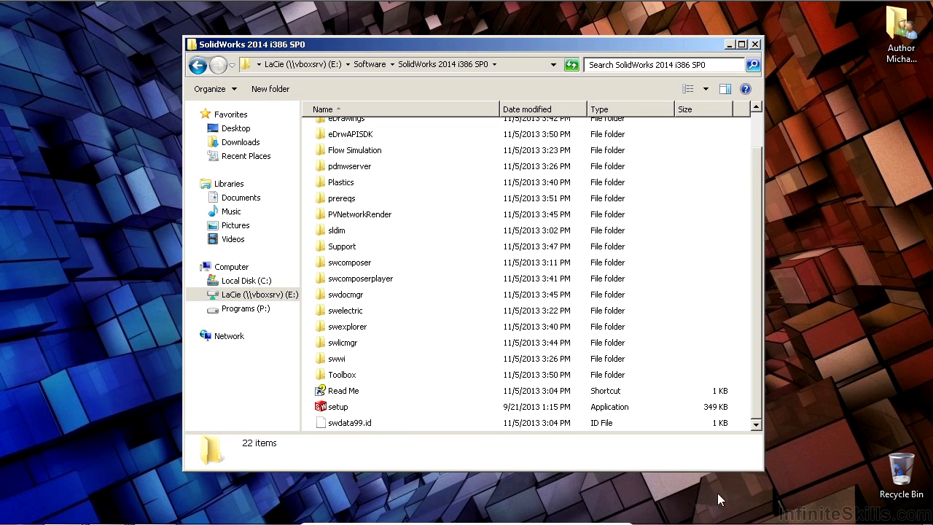
Step: Relaunch setup past its warnings and continue an Individual install beyond the Serial Number page
{"action": "left_click", "coordinate": [339, 407]}
{"action": "right_click", "coordinate": [349, 405]}
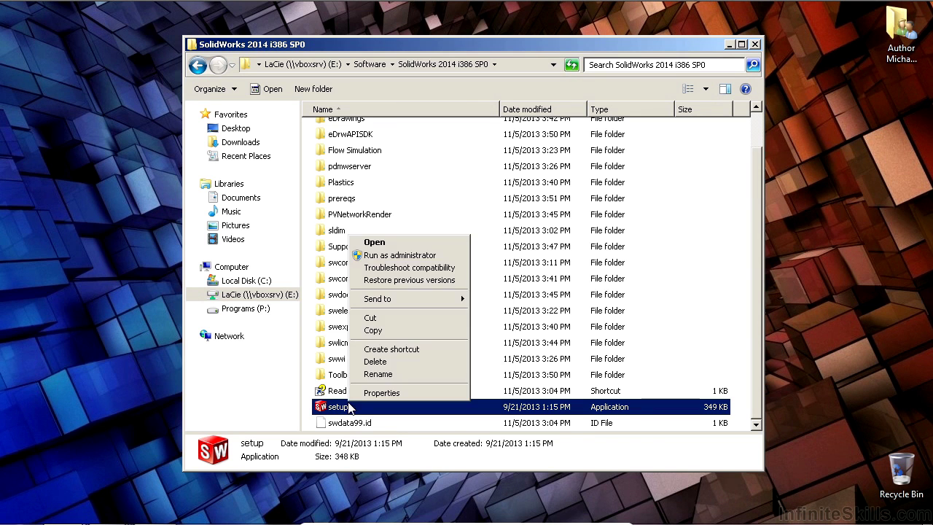
{"action": "left_click", "coordinate": [408, 242]}
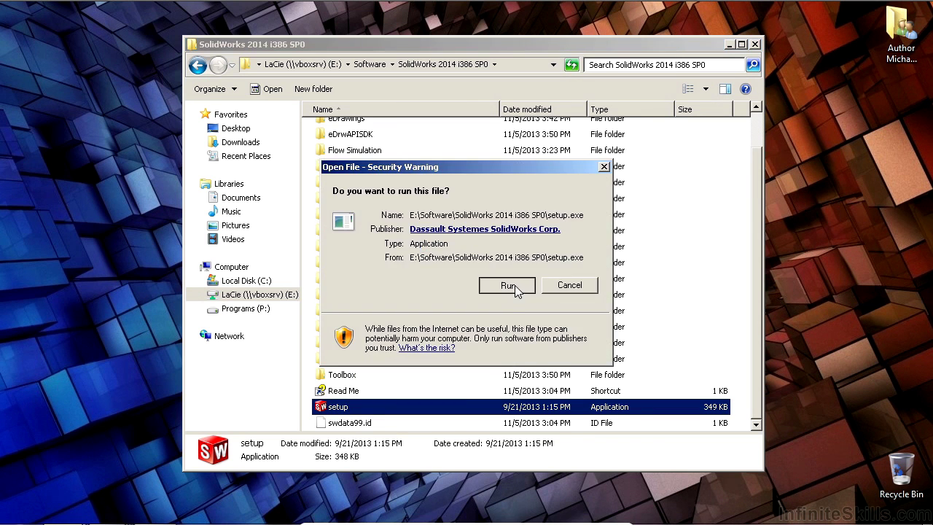
{"action": "left_click", "coordinate": [510, 284]}
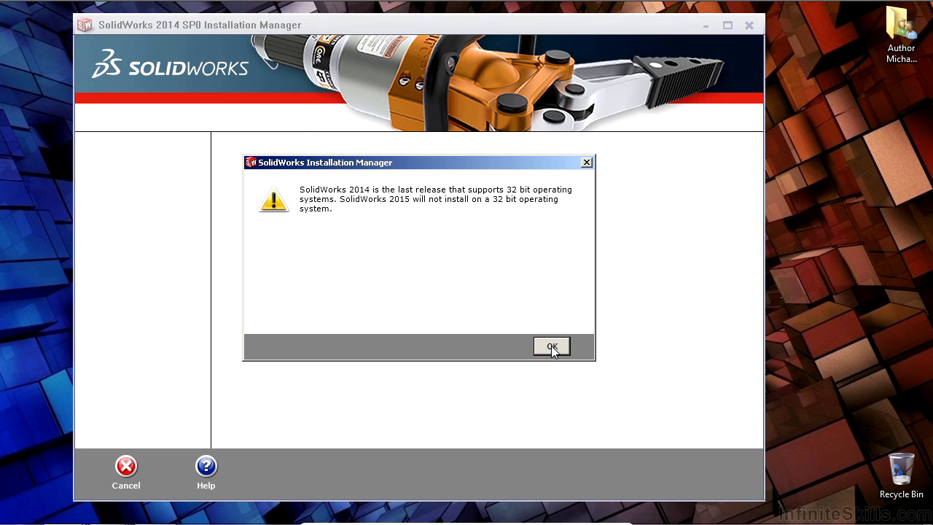
{"action": "left_click", "coordinate": [551, 346]}
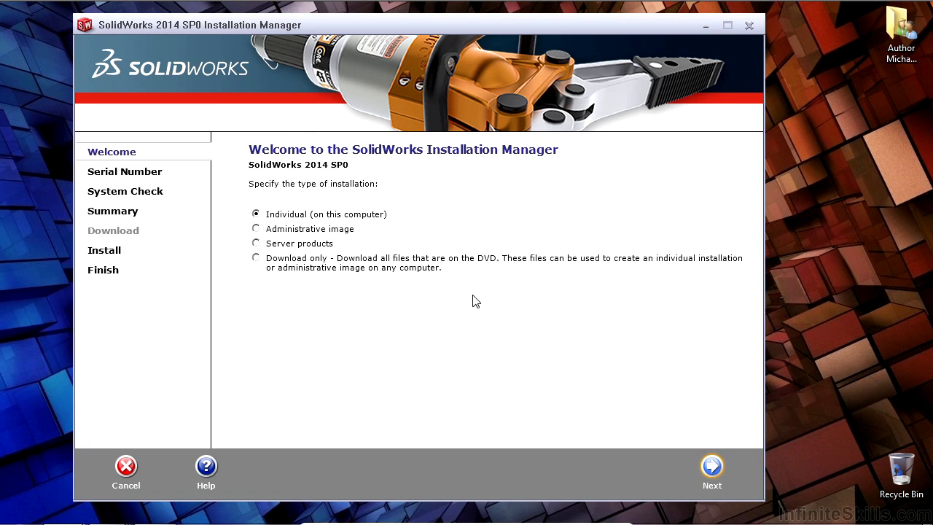
{"action": "left_click", "coordinate": [713, 467]}
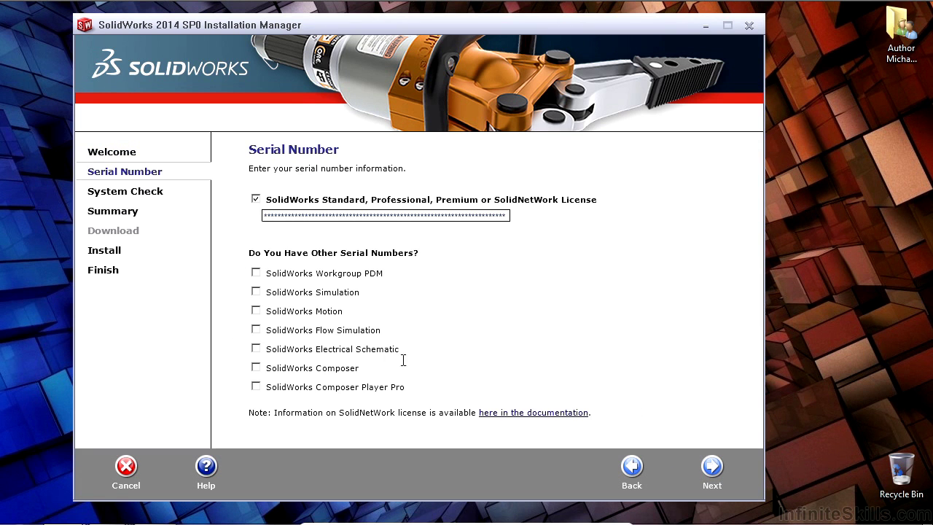
{"action": "left_click", "coordinate": [714, 471]}
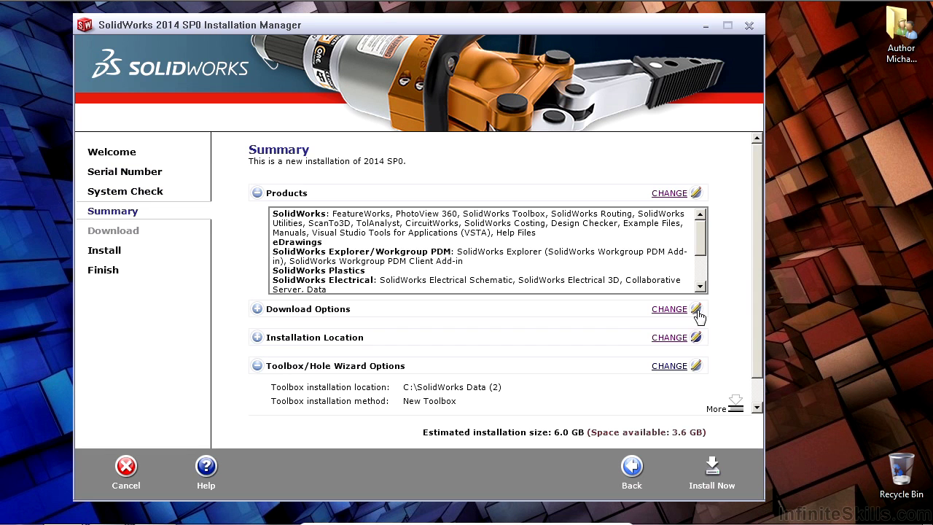
Step: Deselect Explorer/Workgroup PDM, Plastics, Composer Player, Simulation and Motion, reducing the install to 4.7 GB
{"action": "left_click", "coordinate": [669, 193]}
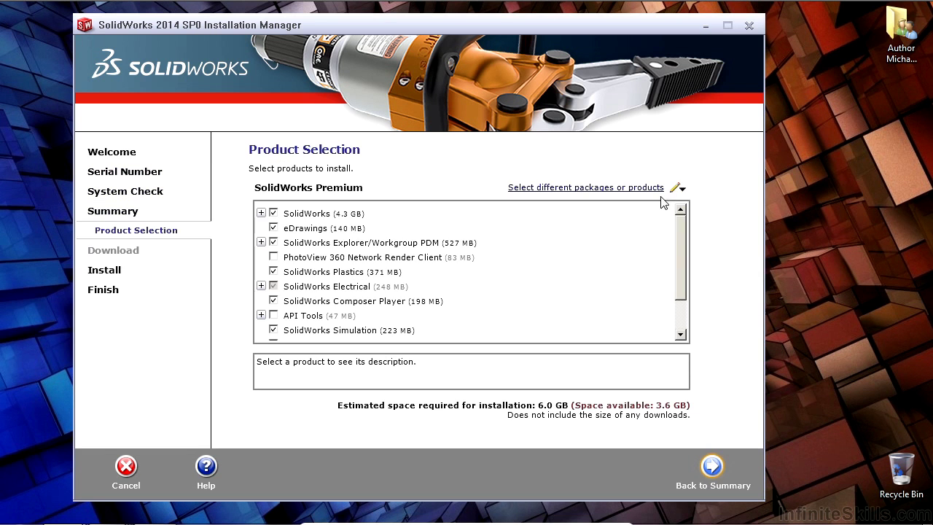
{"action": "left_click", "coordinate": [273, 242]}
{"action": "left_click", "coordinate": [273, 271]}
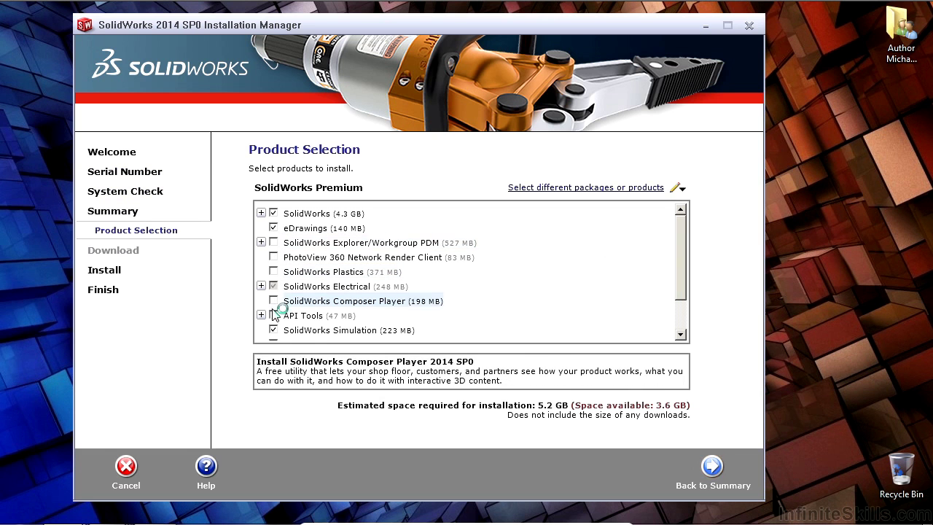
{"action": "left_click", "coordinate": [273, 300]}
{"action": "left_click", "coordinate": [273, 330]}
{"action": "scroll", "coordinate": [274, 330], "scroll_direction": "down", "scroll_amount": 1}
{"action": "left_click", "coordinate": [274, 304]}
{"action": "scroll", "coordinate": [275, 305], "scroll_direction": "up", "scroll_amount": 1}
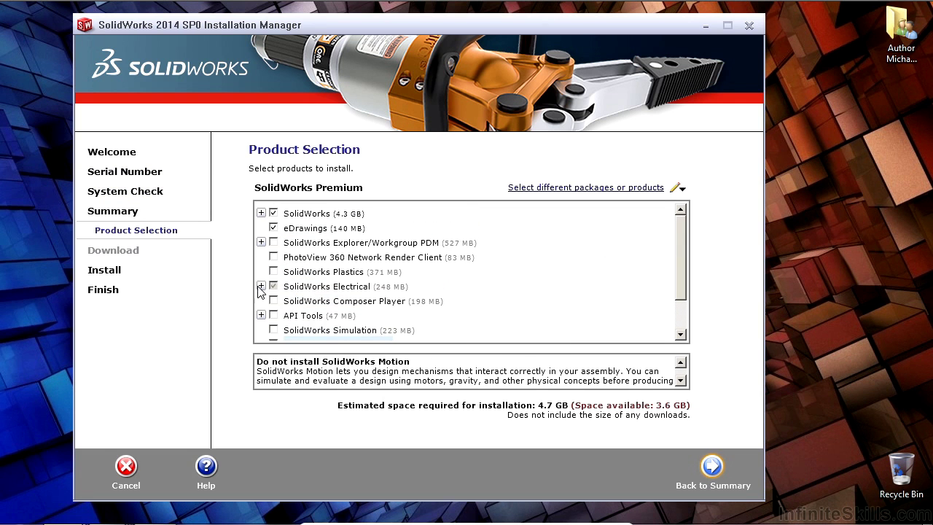
{"action": "left_click", "coordinate": [261, 286]}
{"action": "scroll", "coordinate": [357, 299], "scroll_direction": "down", "scroll_amount": 1}
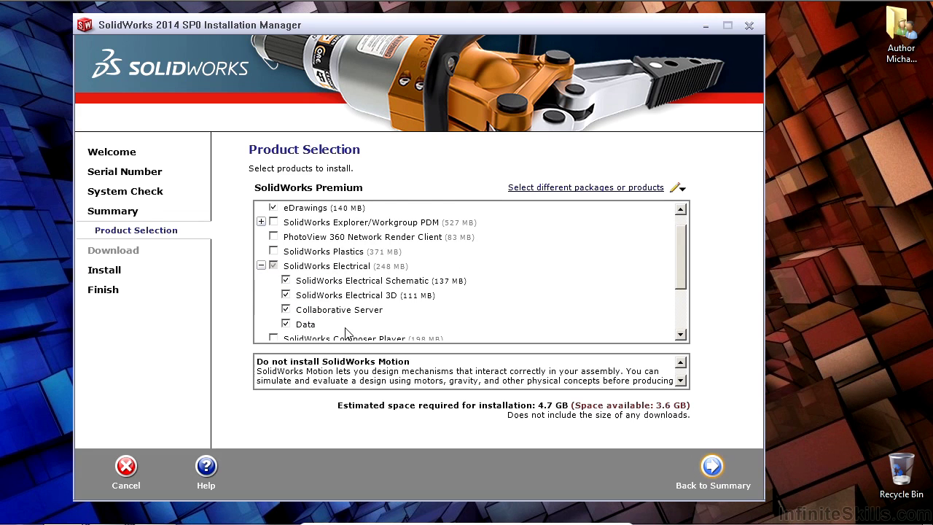
{"action": "left_click", "coordinate": [713, 468]}
Step: Change the installation location to P:\Program Files\SolidWorks Corp, creating the folder
{"action": "left_click", "coordinate": [257, 194]}
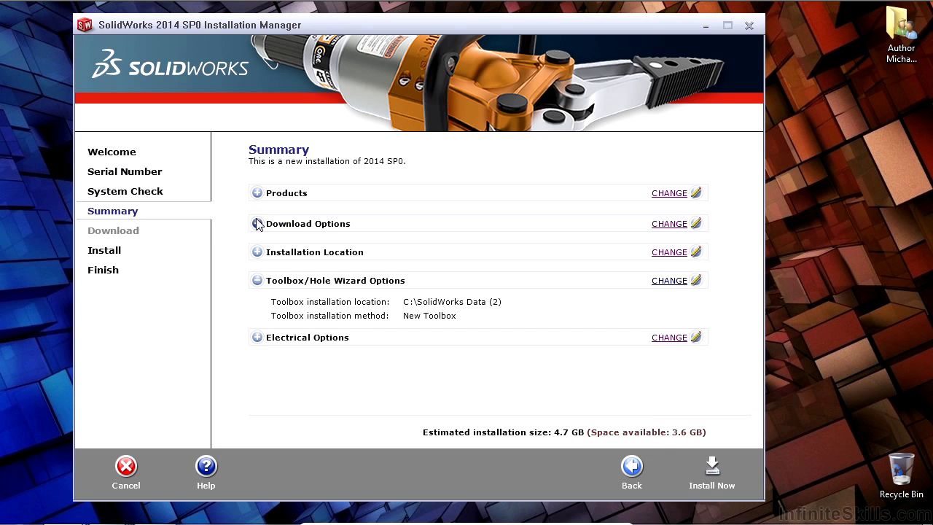
{"action": "left_click", "coordinate": [258, 251]}
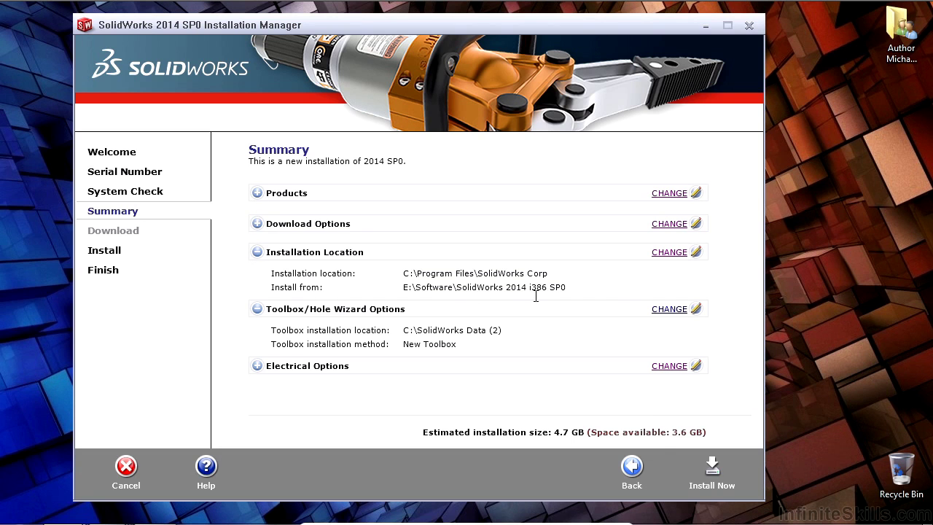
{"action": "left_click", "coordinate": [663, 253]}
{"action": "left_click", "coordinate": [622, 203]}
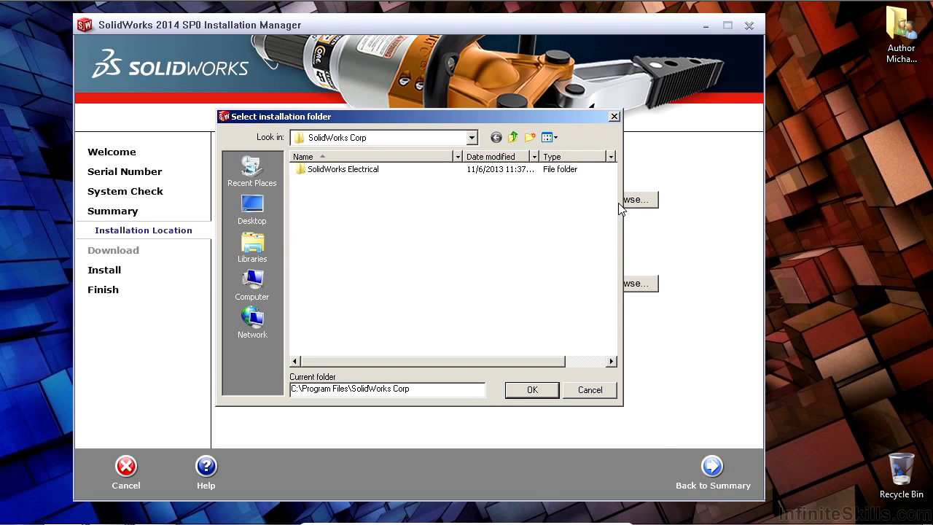
{"action": "type", "text": "F"}
{"action": "left_click", "coordinate": [551, 393]}
{"action": "left_click", "coordinate": [508, 346]}
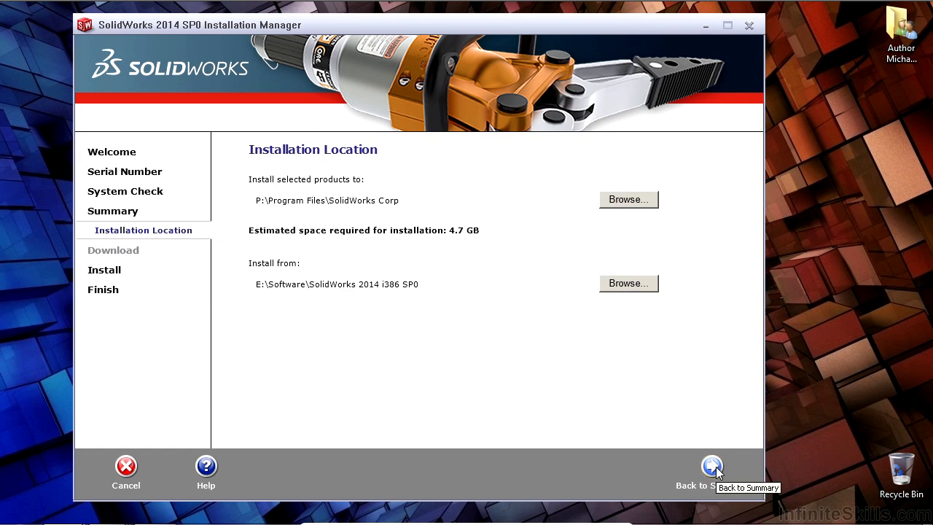
{"action": "left_click", "coordinate": [712, 469]}
{"action": "left_click", "coordinate": [257, 252]}
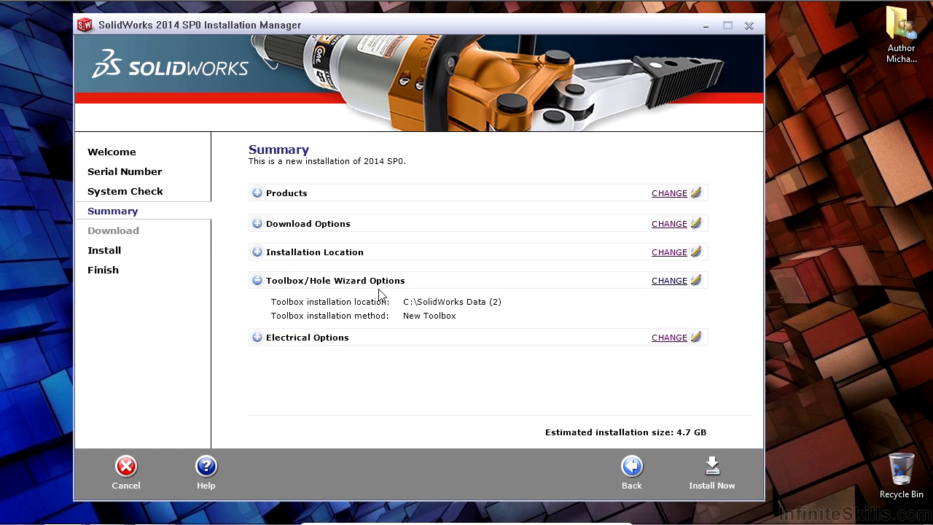
Step: Create a new P:\Mechanical Data folder and set it as the Toolbox/Hole Wizard location
{"action": "left_click", "coordinate": [675, 284]}
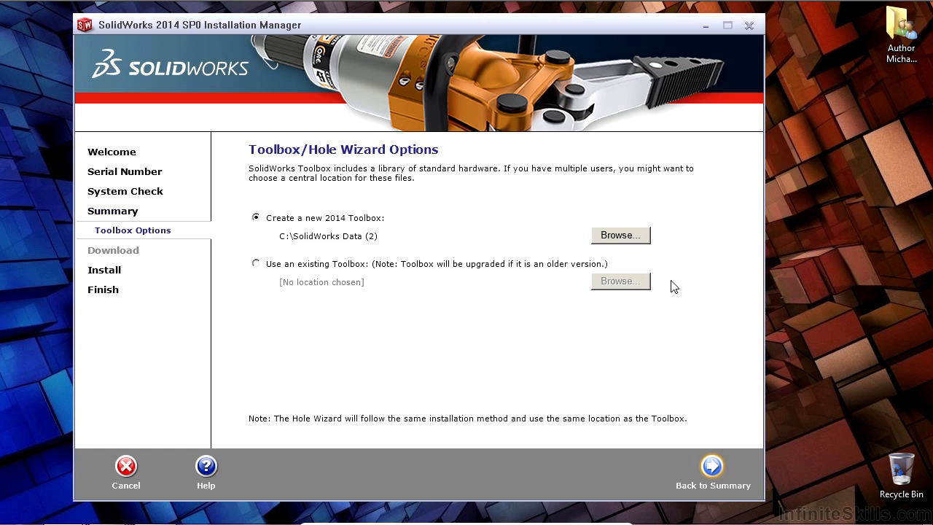
{"action": "left_click", "coordinate": [627, 237]}
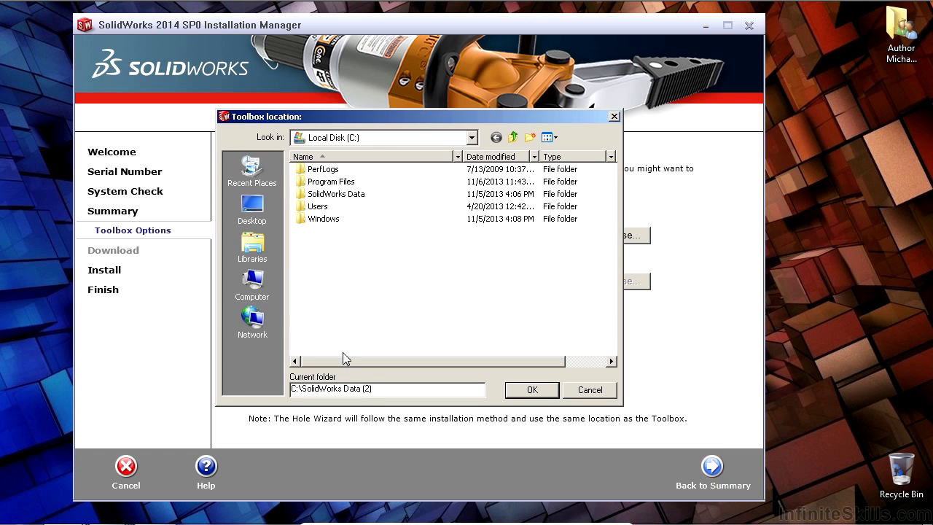
{"action": "left_click_drag", "start_coordinate": [363, 391], "coordinate": [487, 392]}
{"action": "left_click", "coordinate": [384, 137]}
{"action": "left_click", "coordinate": [345, 258]}
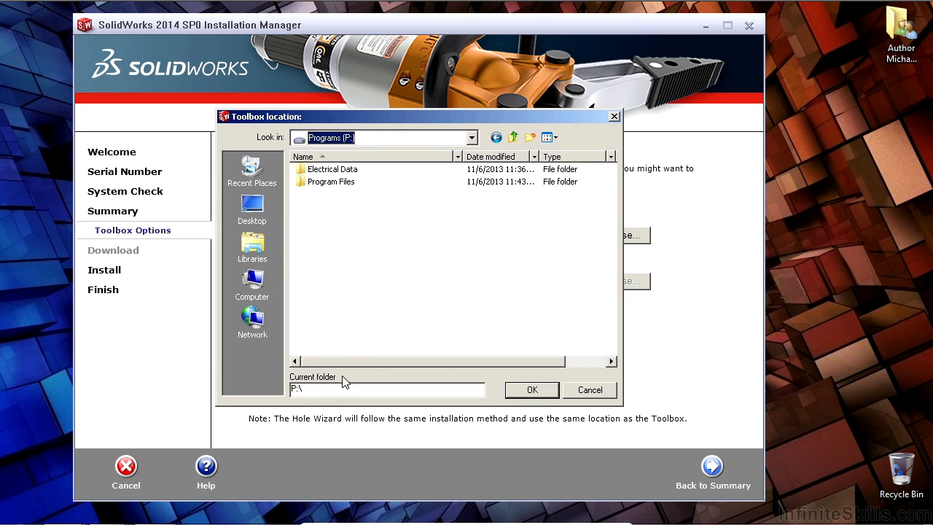
{"action": "left_click", "coordinate": [535, 141]}
{"action": "type", "text": "Mechanical Data"}
{"action": "left_click", "coordinate": [354, 225]}
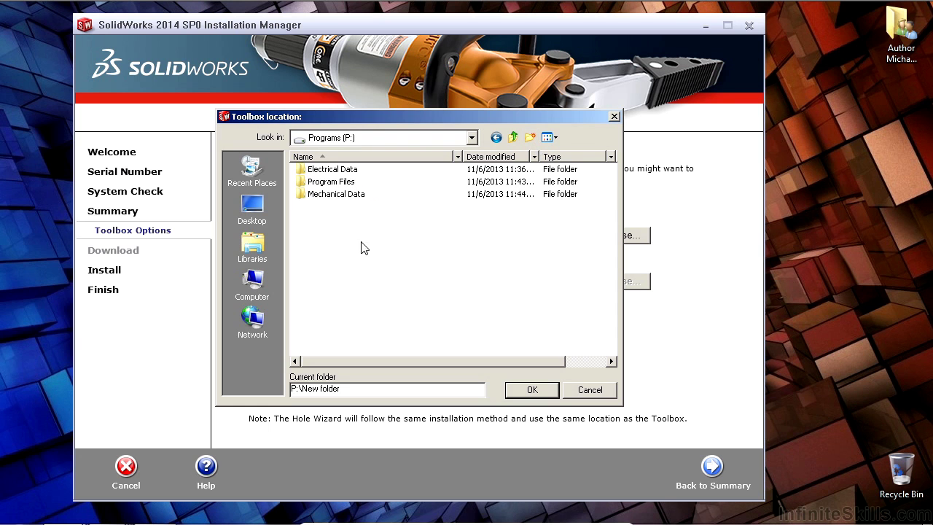
{"action": "double_click", "coordinate": [339, 195]}
{"action": "left_click", "coordinate": [540, 390]}
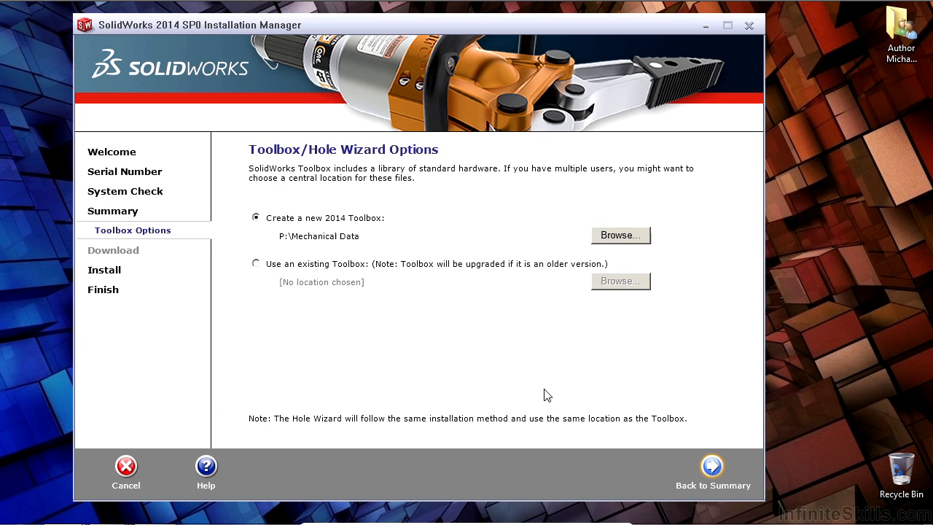
{"action": "left_click", "coordinate": [712, 467]}
Step: Review the Electrical options details on the Summary, then start installing the selected products
{"action": "left_click", "coordinate": [256, 282]}
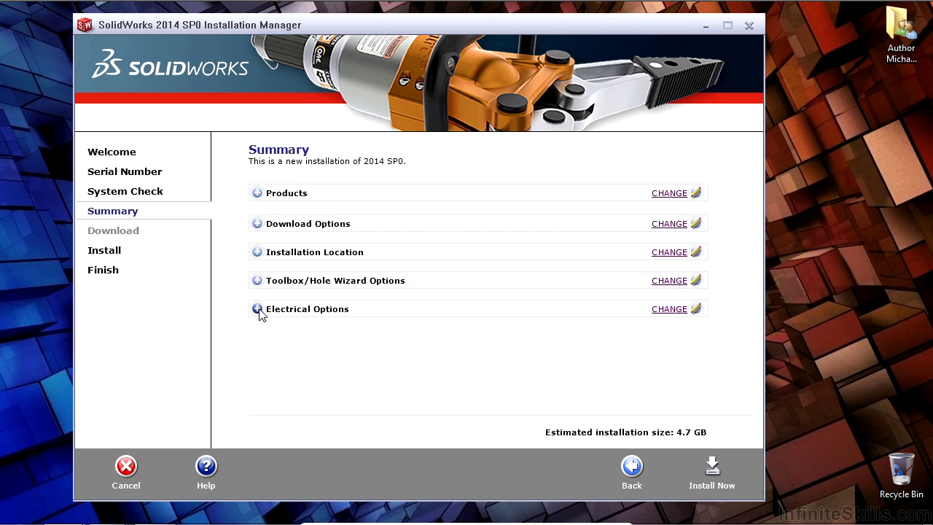
{"action": "left_click", "coordinate": [257, 310]}
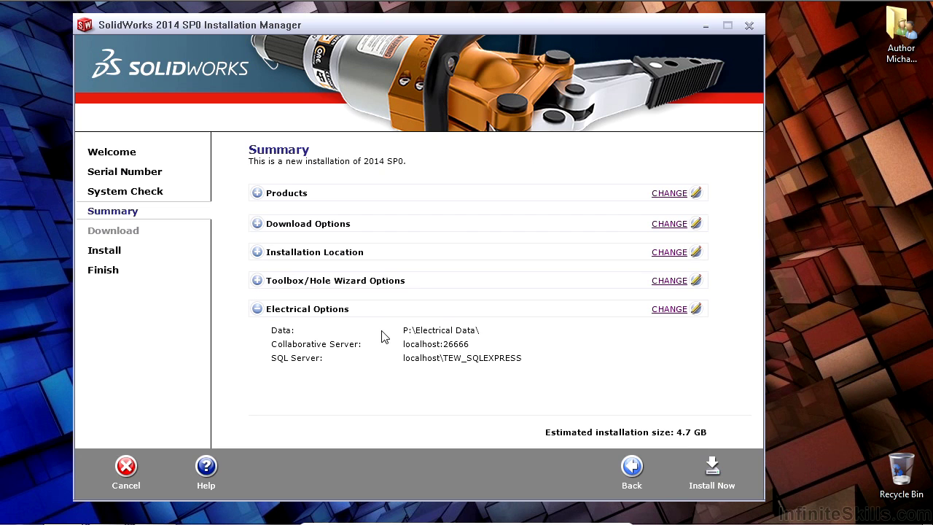
{"action": "left_click", "coordinate": [719, 470]}
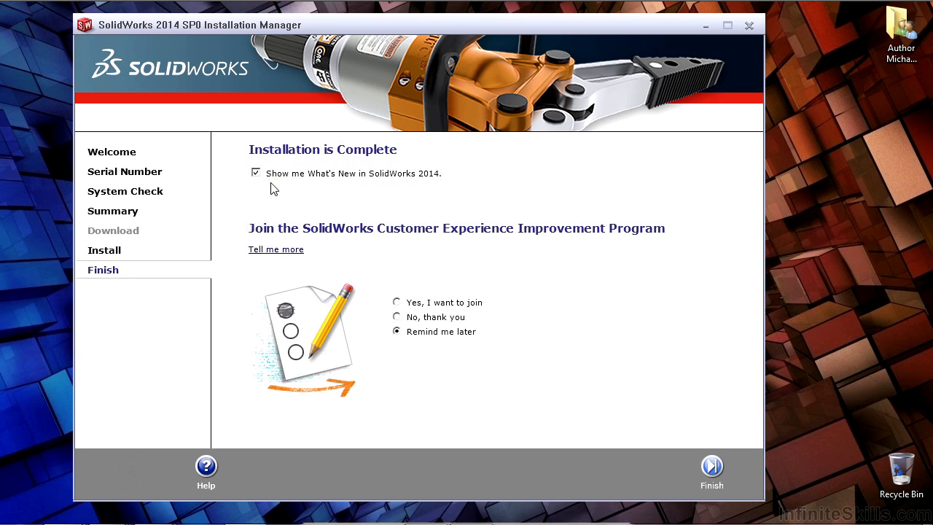
Step: Turn off What's New and opt in to the Customer Experience Improvement Program
{"action": "left_click", "coordinate": [256, 173]}
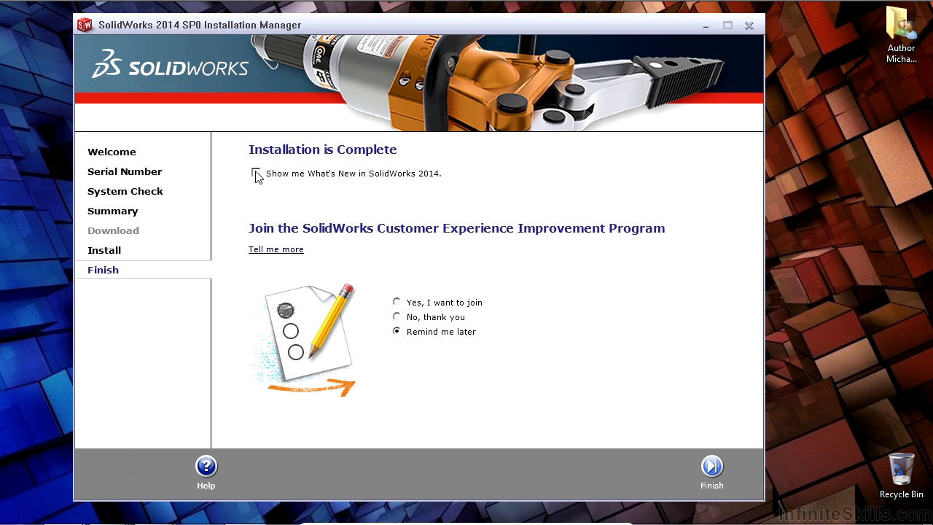
{"action": "left_click", "coordinate": [397, 302]}
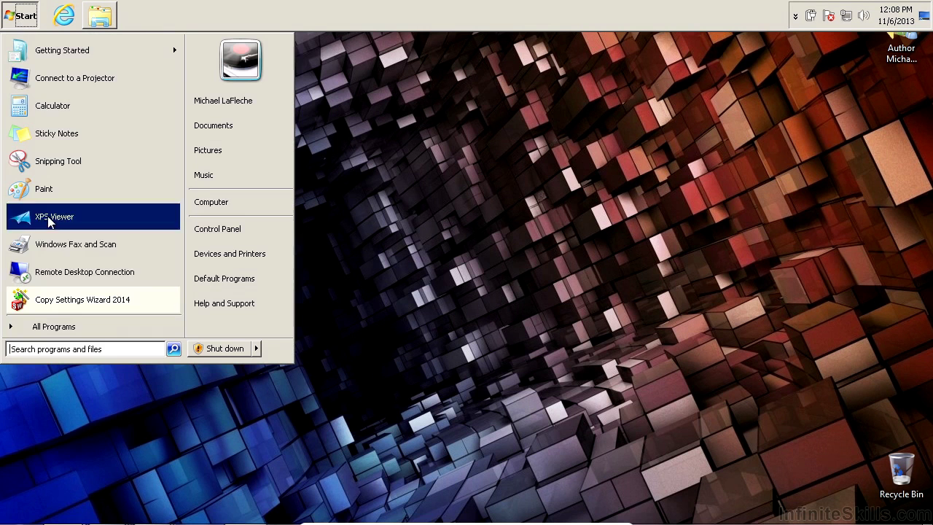
Step: Launch SolidWorks Electrical from the SolidWorks 2014 program group and allow it through the firewall
{"action": "left_click", "coordinate": [43, 334]}
{"action": "left_click", "coordinate": [49, 264]}
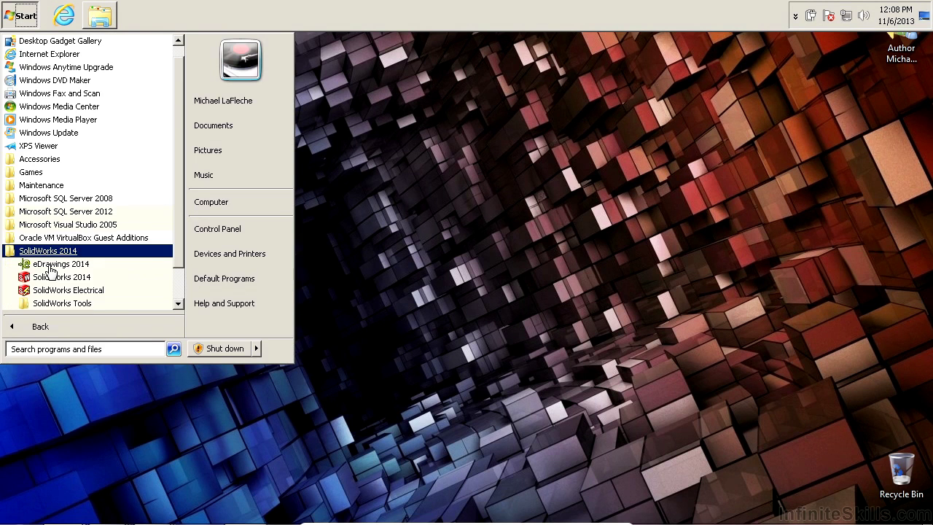
{"action": "left_click", "coordinate": [54, 282]}
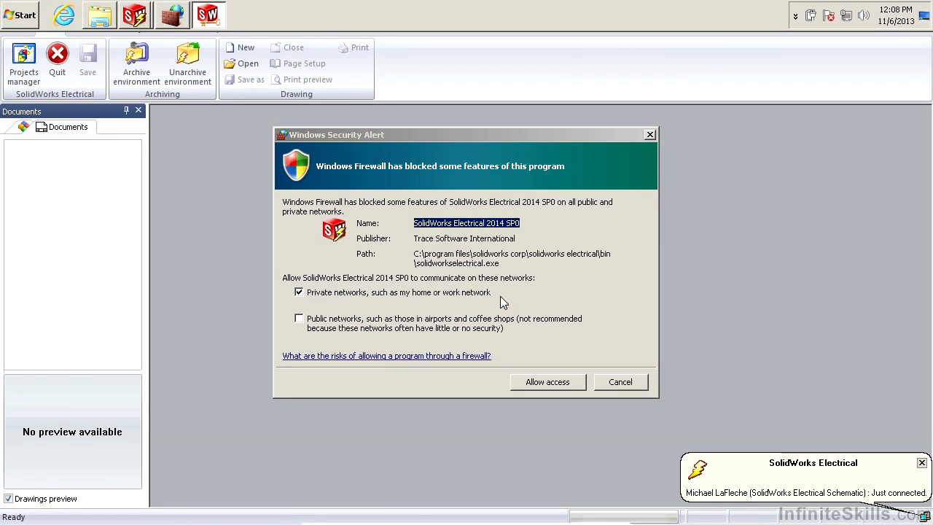
{"action": "left_click", "coordinate": [543, 383]}
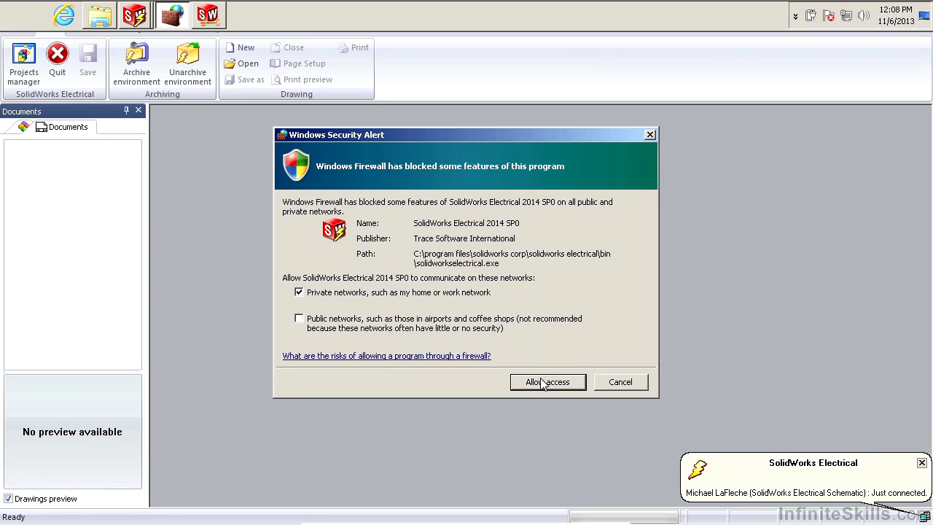
Step: Dismiss the activation and 'Cannot get license' errors and accept the license agreement
{"action": "left_click", "coordinate": [572, 312]}
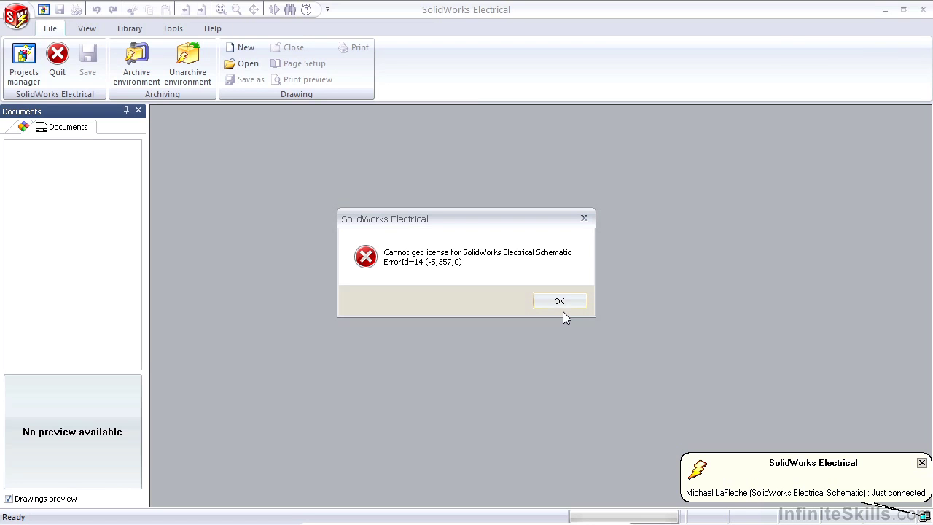
{"action": "left_click", "coordinate": [559, 301]}
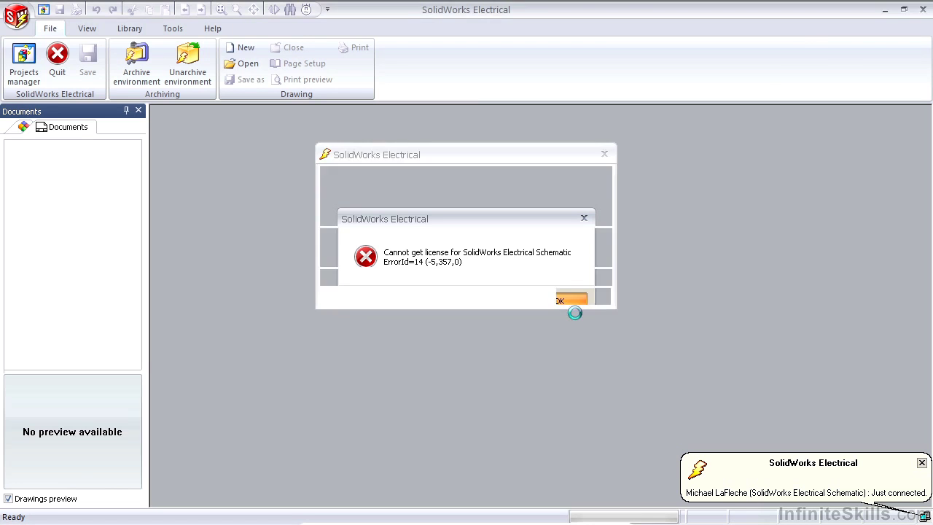
{"action": "left_click", "coordinate": [197, 420]}
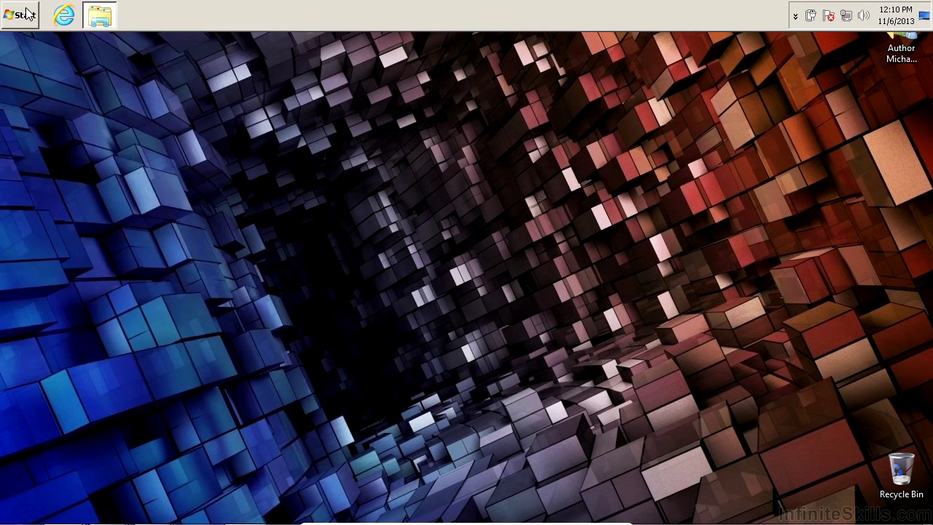
{"action": "left_click", "coordinate": [26, 13]}
{"action": "left_click", "coordinate": [92, 326]}
Step: Launch SolidWorks 2014 and choose to activate the product now in the Product Activation wizard
{"action": "left_click", "coordinate": [74, 265]}
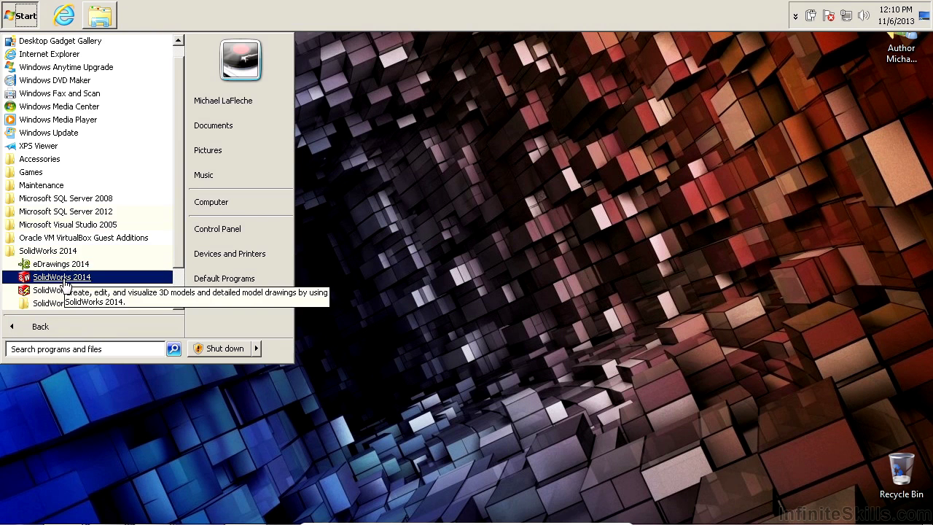
{"action": "left_click", "coordinate": [97, 276]}
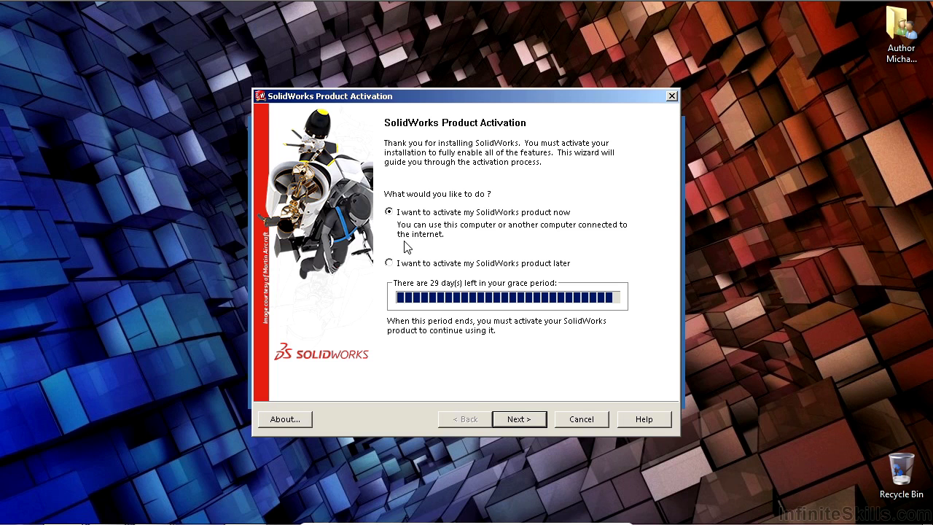
{"action": "left_click", "coordinate": [518, 421]}
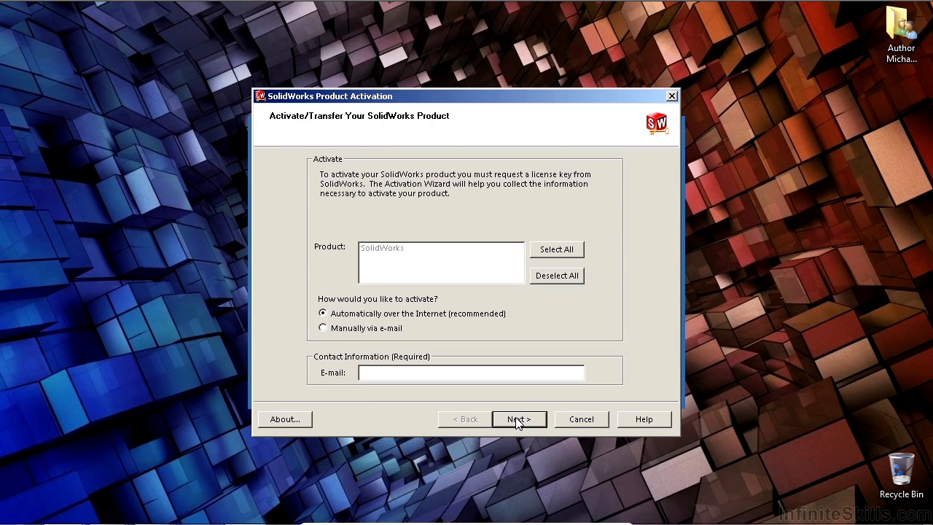